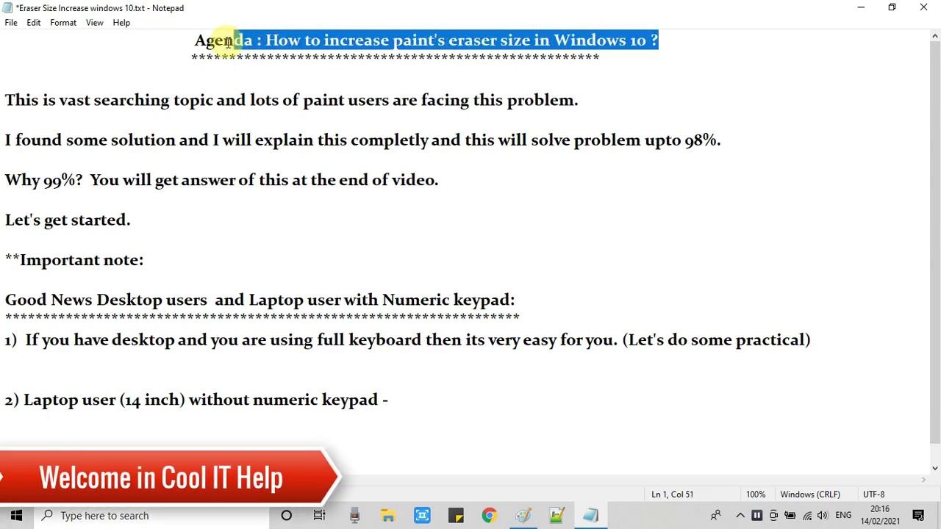
- Add seven asterisks to the Agenda underline, then highlight the first two intro sentences
{"action": "left_click", "coordinate": [608, 55]}
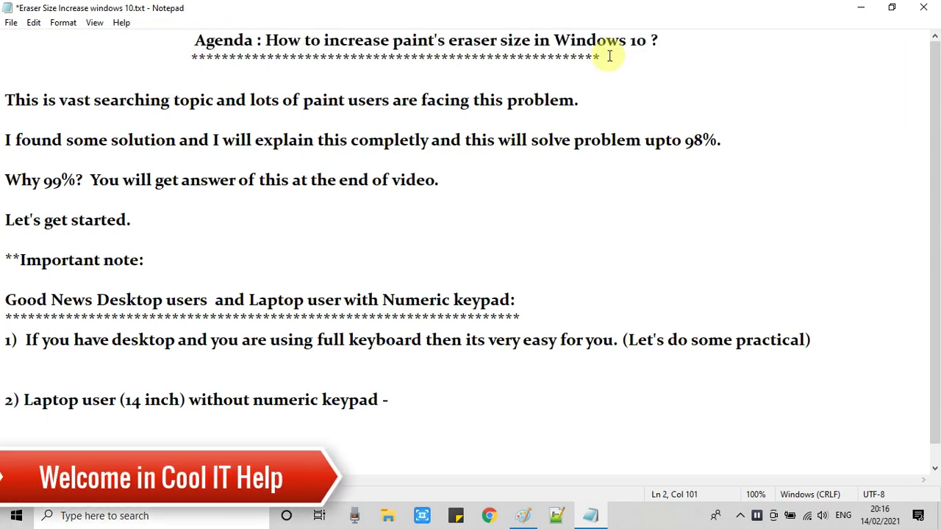
{"action": "type", "text": "*******"}
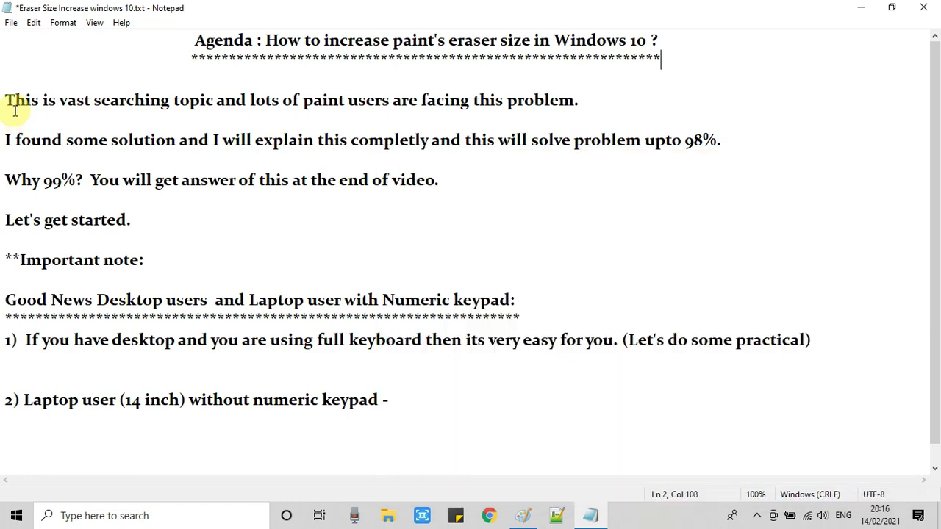
{"action": "left_click_drag", "start_coordinate": [6, 100], "coordinate": [422, 105]}
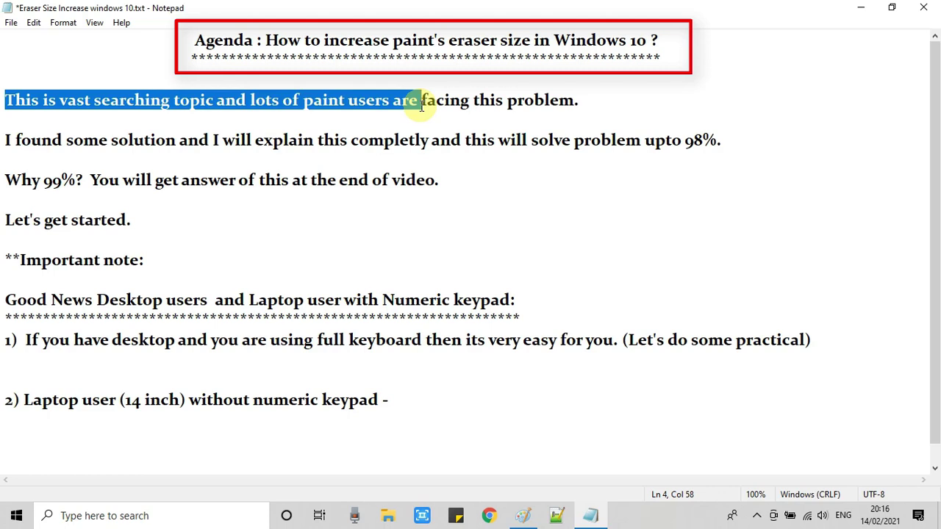
{"action": "left_click_drag", "start_coordinate": [422, 104], "coordinate": [583, 105]}
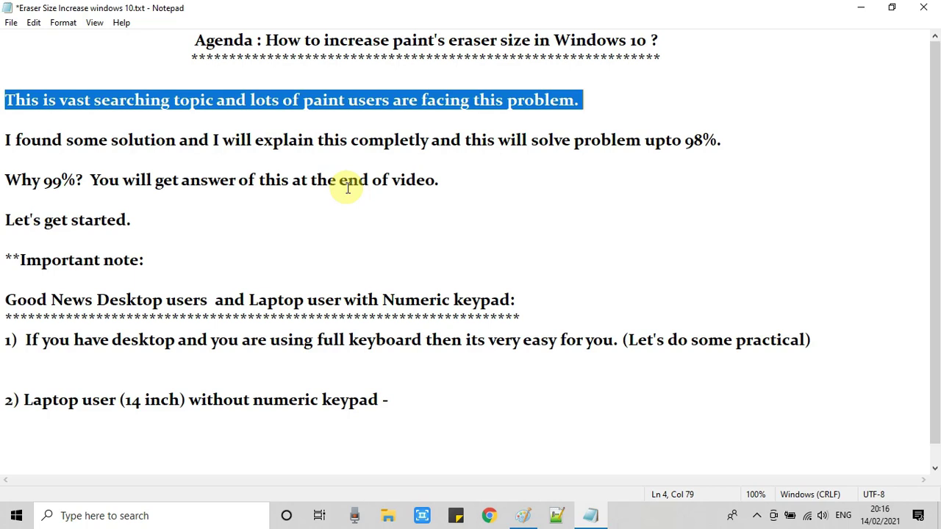
{"action": "mouse_move", "coordinate": [6, 140]}
{"action": "left_mouse_down"}
{"action": "mouse_move", "coordinate": [186, 131]}
{"action": "mouse_move", "coordinate": [176, 138]}
{"action": "left_mouse_up"}
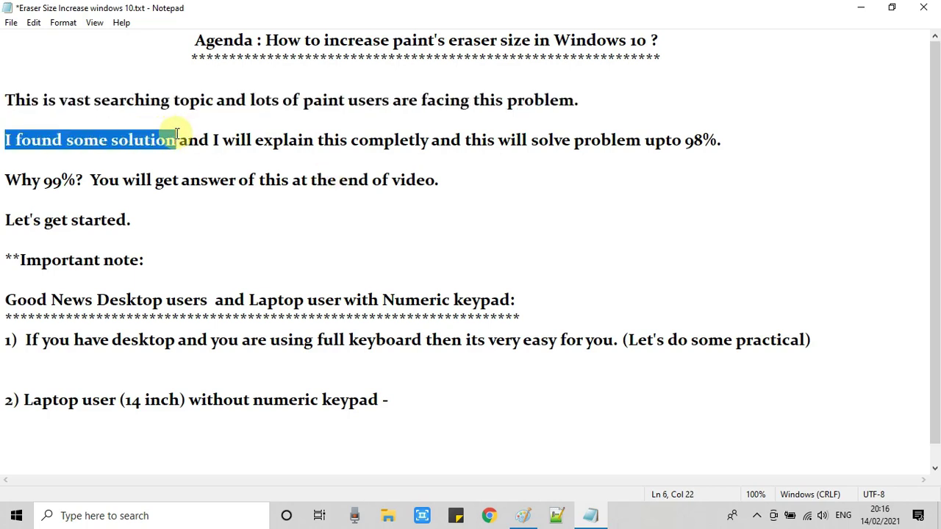
- Replace 'some' with 'a' so the second line reads 'I found a solution'
{"action": "double_click", "coordinate": [86, 139]}
{"action": "type", "text": "a"}
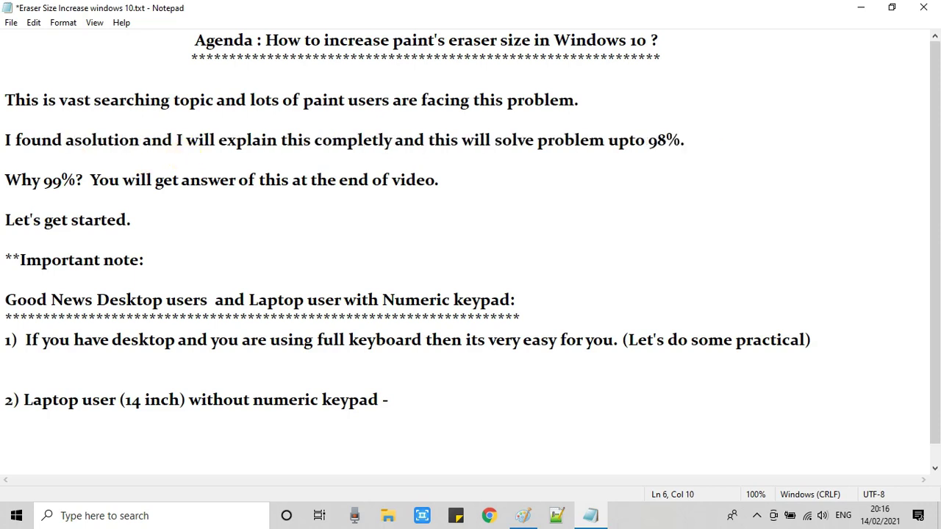
{"action": "left_click", "coordinate": [145, 139]}
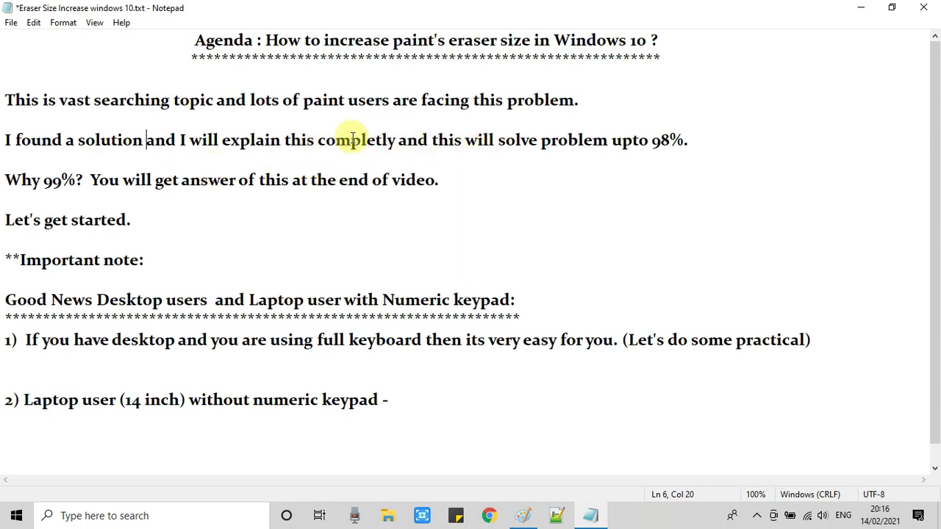
{"action": "left_click_drag", "start_coordinate": [375, 142], "coordinate": [690, 143]}
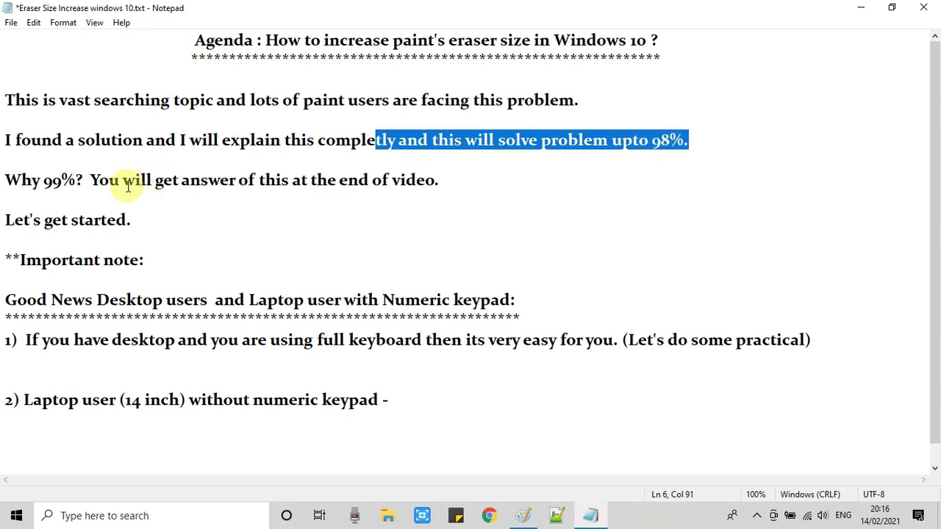
- Change 'Why 99%?' to 'Why 98%?' and highlight the end-of-video sentence
{"action": "left_click", "coordinate": [61, 180]}
{"action": "key", "text": "BackSpace"}
{"action": "type", "text": "8"}
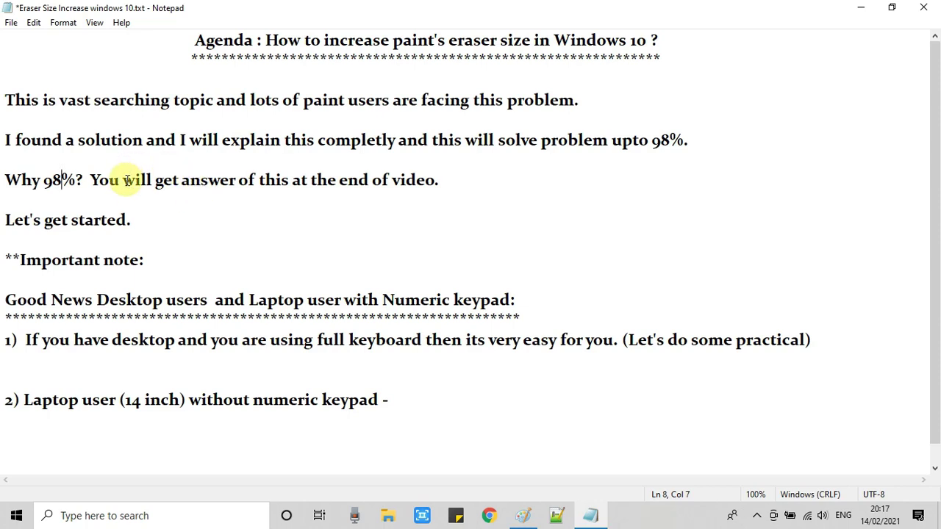
{"action": "left_click_drag", "start_coordinate": [89, 180], "coordinate": [446, 181]}
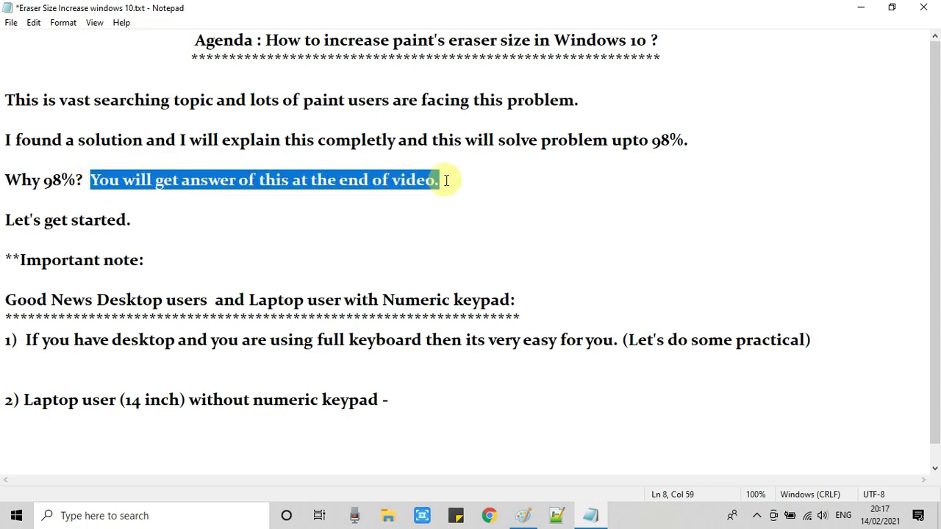
- Highlight the Let's get started, Important note, Good News and point 1 lines, then bring up Paint
{"action": "left_click_drag", "start_coordinate": [13, 236], "coordinate": [4, 224]}
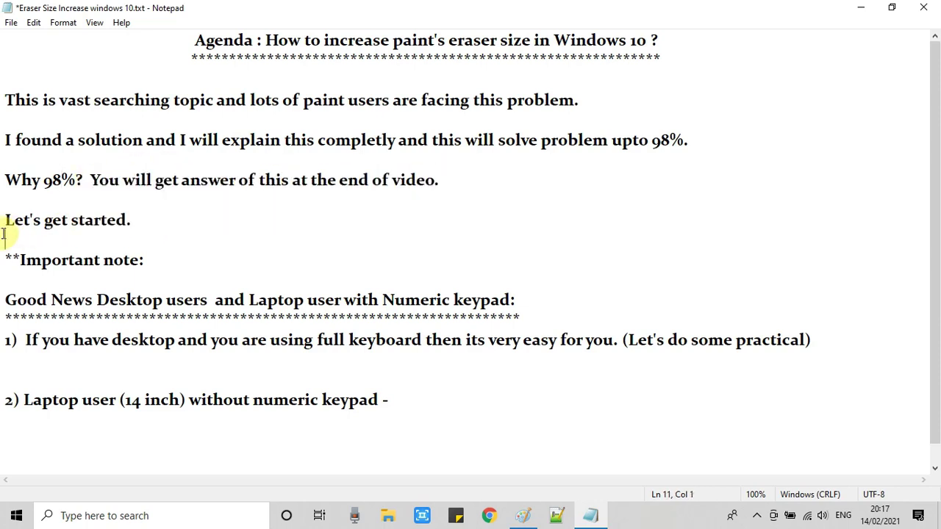
{"action": "left_click_drag", "start_coordinate": [147, 261], "coordinate": [3, 263]}
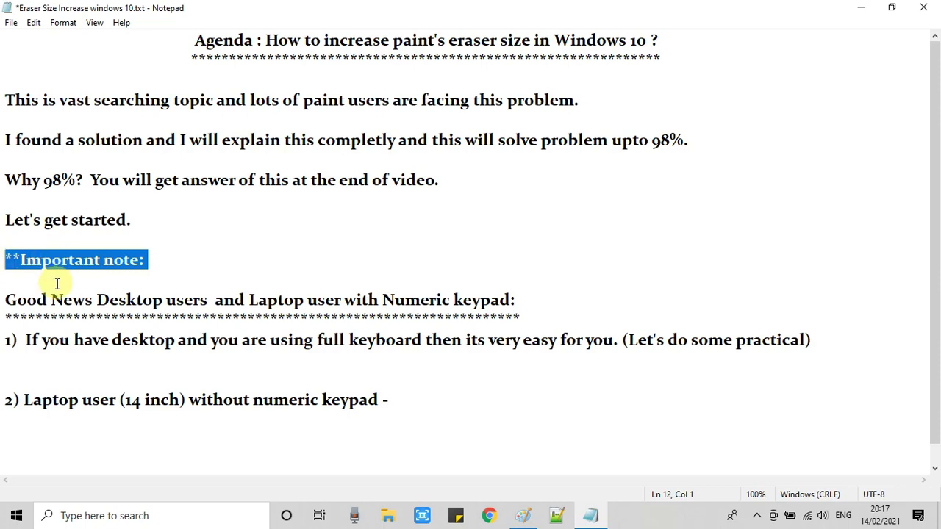
{"action": "mouse_move", "coordinate": [7, 300]}
{"action": "left_mouse_down"}
{"action": "mouse_move", "coordinate": [341, 294]}
{"action": "mouse_move", "coordinate": [520, 303]}
{"action": "left_mouse_up"}
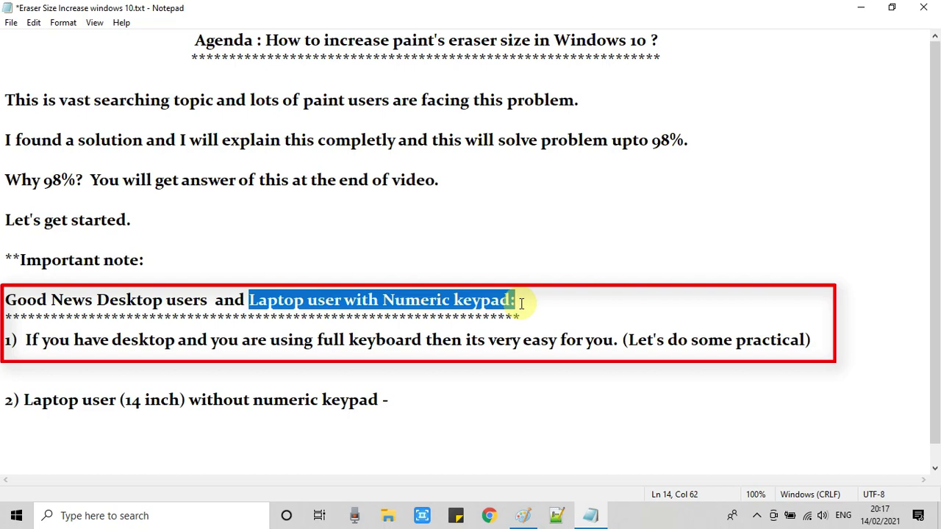
{"action": "left_click_drag", "start_coordinate": [25, 340], "coordinate": [422, 338]}
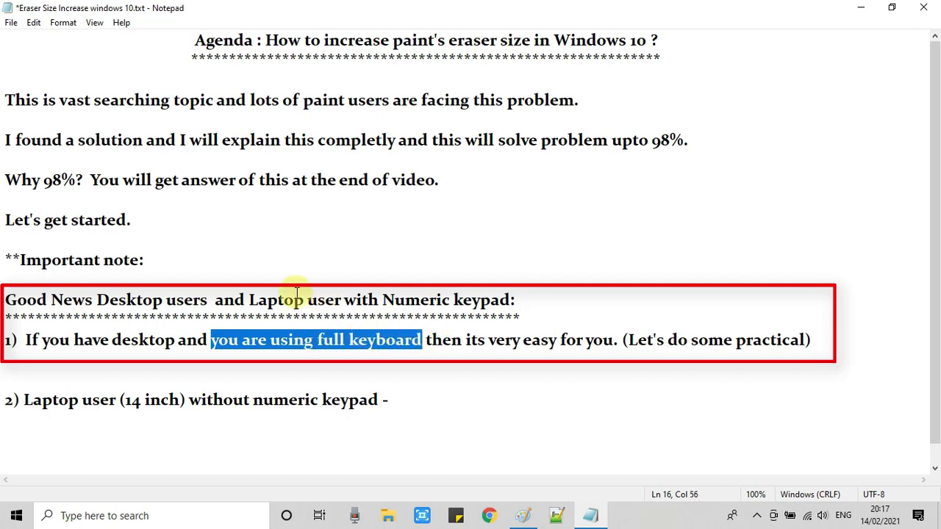
{"action": "left_click_drag", "start_coordinate": [249, 300], "coordinate": [517, 300]}
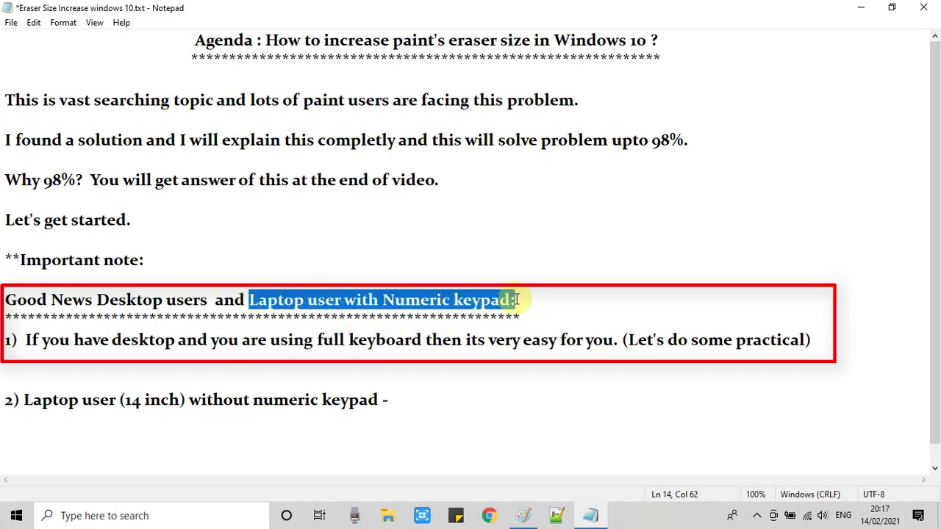
{"action": "left_click_drag", "start_coordinate": [412, 340], "coordinate": [805, 339]}
{"action": "left_click", "coordinate": [528, 514]}
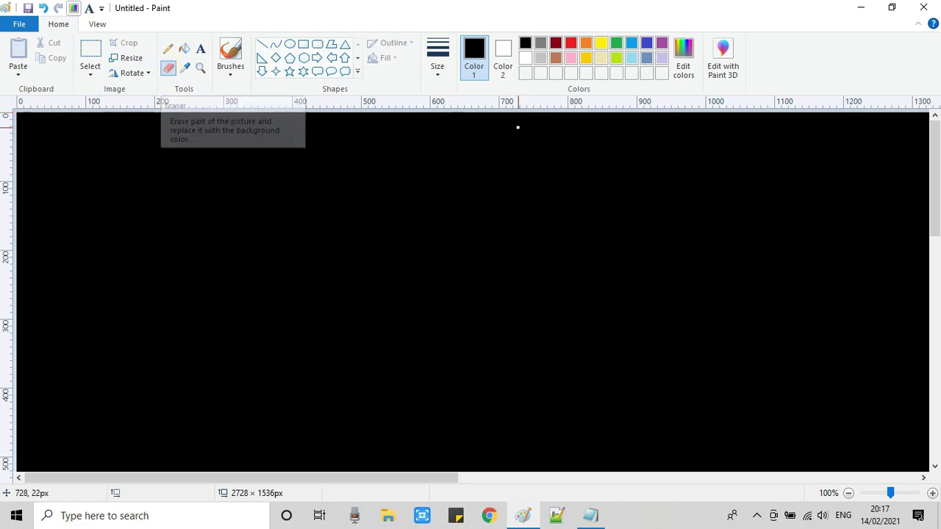
- Set the Eraser size to the thickest width and erase test marks on the black canvas
{"action": "left_click", "coordinate": [439, 68]}
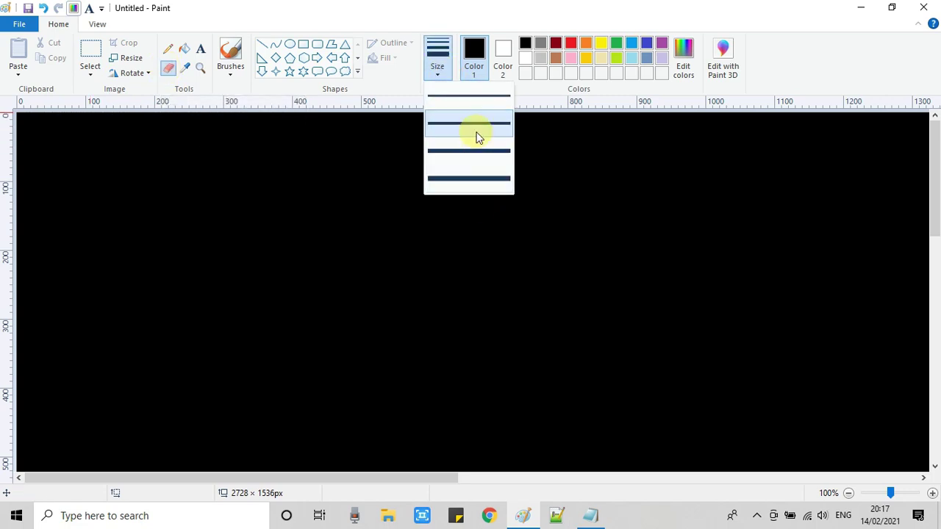
{"action": "left_click", "coordinate": [483, 153]}
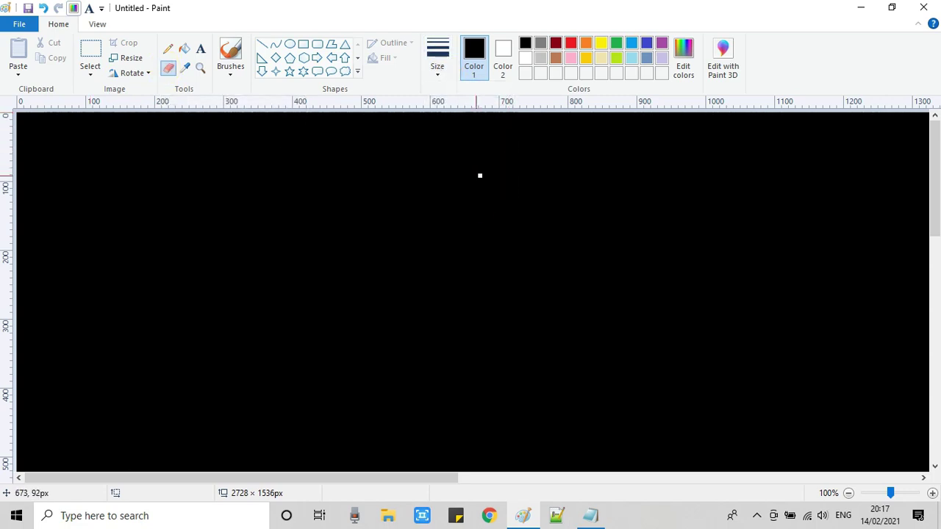
{"action": "left_click", "coordinate": [438, 63]}
{"action": "left_click", "coordinate": [459, 179]}
{"action": "left_click", "coordinate": [438, 71]}
{"action": "left_click", "coordinate": [438, 72]}
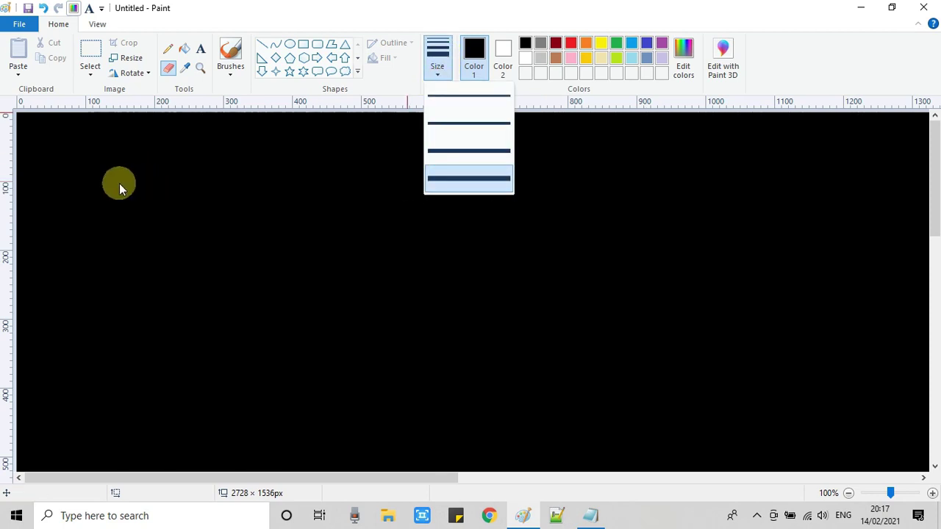
{"action": "left_click", "coordinate": [451, 211]}
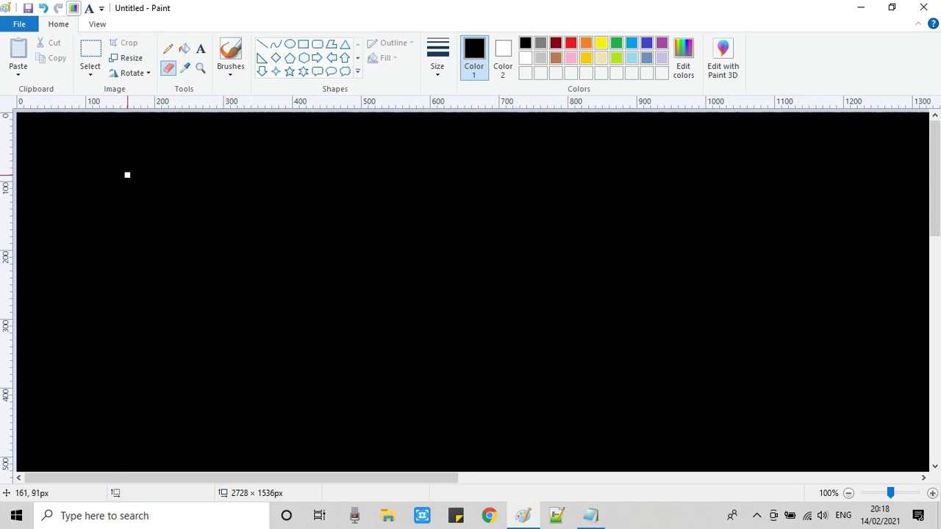
{"action": "left_click", "coordinate": [114, 185]}
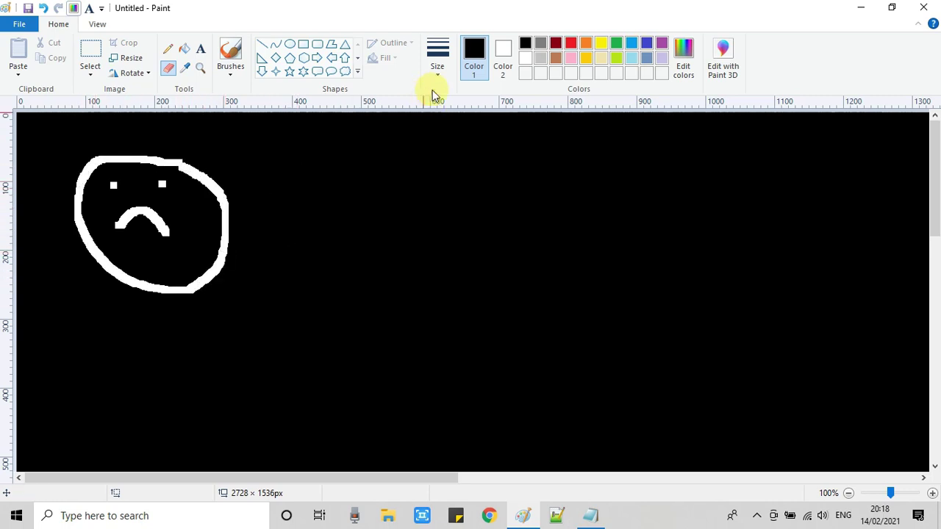
- Stamp two large square eraser marks as eyes on the black canvas
{"action": "left_click", "coordinate": [437, 58]}
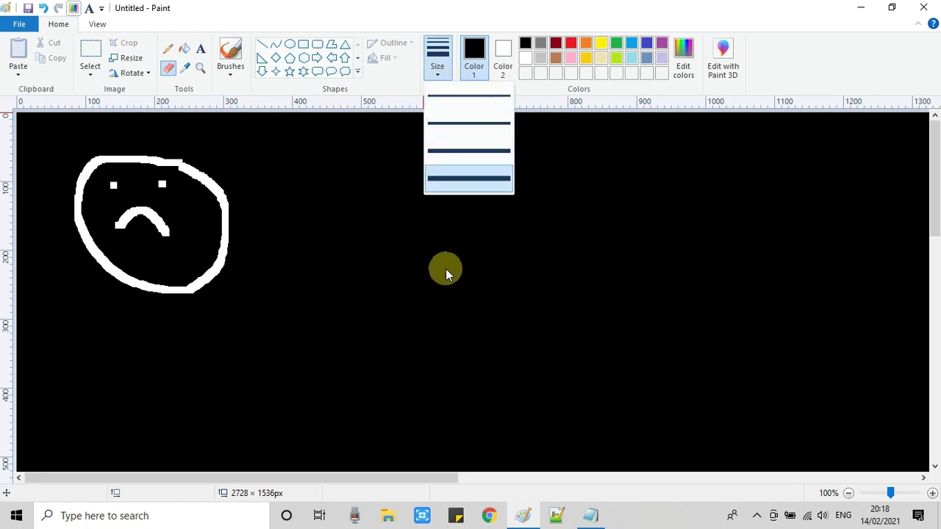
{"action": "left_click", "coordinate": [308, 210]}
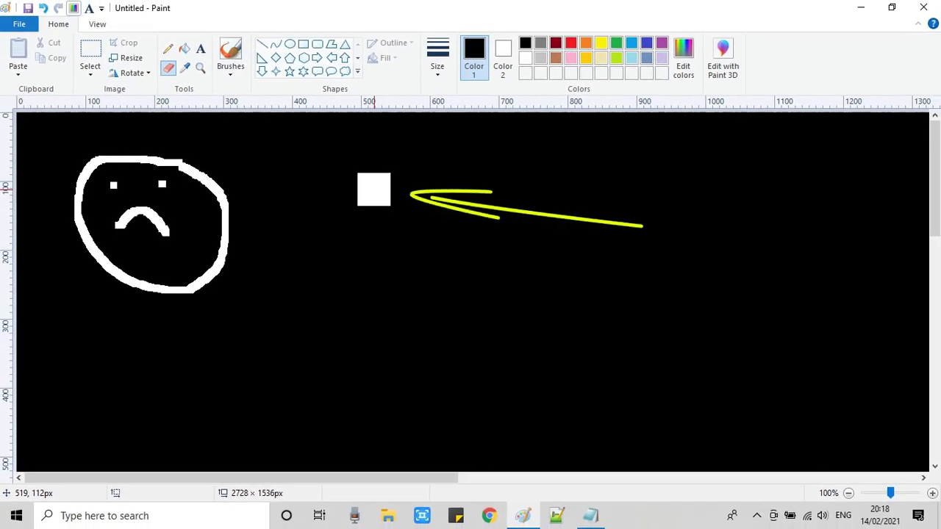
{"action": "left_click", "coordinate": [394, 196]}
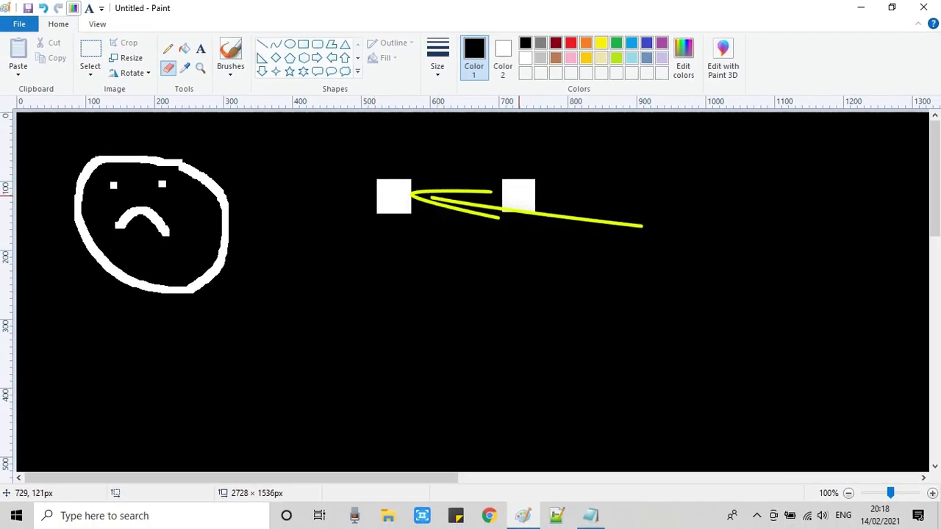
{"action": "left_click", "coordinate": [504, 195]}
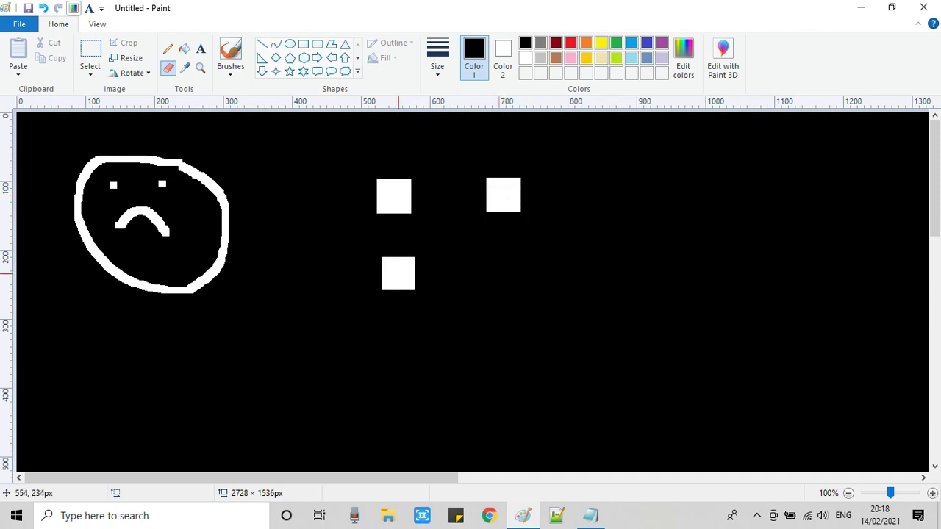
- Erase a diagonal smile of big white squares, then minimize Paint
{"action": "left_click", "coordinate": [374, 275]}
{"action": "left_click", "coordinate": [396, 303]}
{"action": "left_click", "coordinate": [416, 329]}
{"action": "mouse_move", "coordinate": [437, 343]}
{"action": "left_mouse_down"}
{"action": "mouse_move", "coordinate": [490, 364]}
{"action": "mouse_move", "coordinate": [605, 243]}
{"action": "left_mouse_up"}
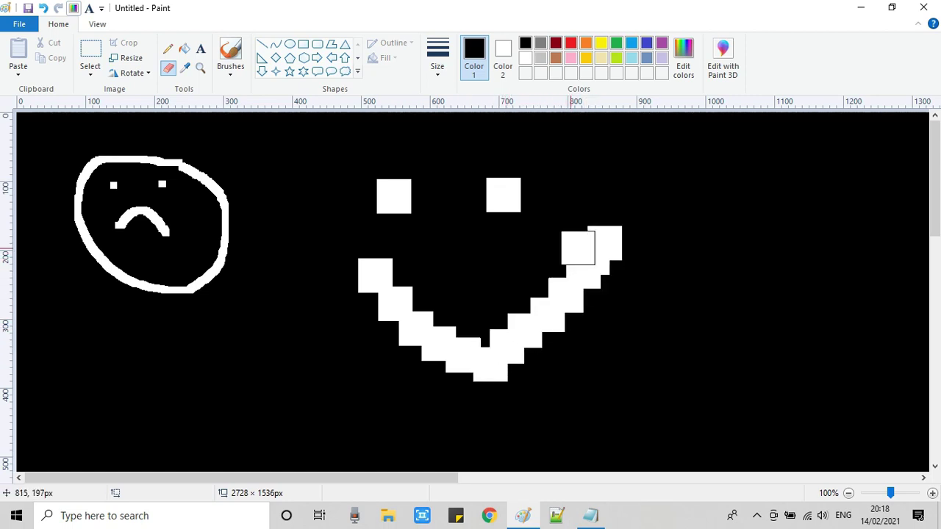
{"action": "left_click", "coordinate": [344, 263]}
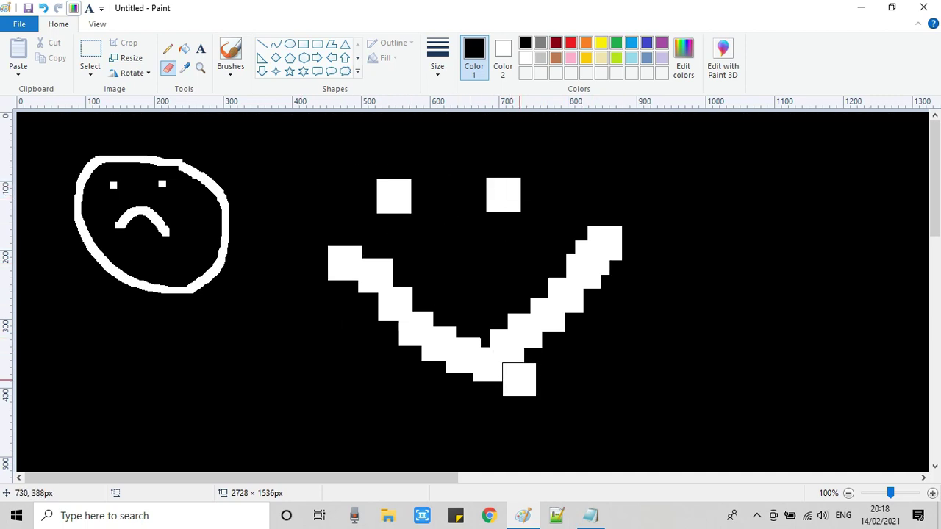
{"action": "left_click", "coordinate": [861, 9]}
- Type 'Ctrl + Numeric keyboard + symbol' on the empty line under item 1
{"action": "left_click", "coordinate": [350, 363]}
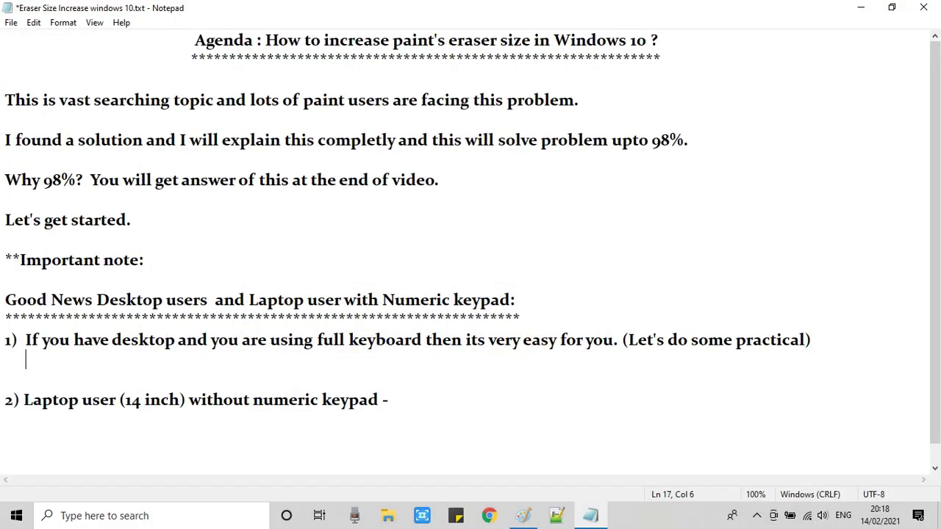
{"action": "type", "text": "Ctro"}
{"action": "key", "text": "BackSpace"}
{"action": "type", "text": "l +  "}
{"action": "type", "text": "Nume"}
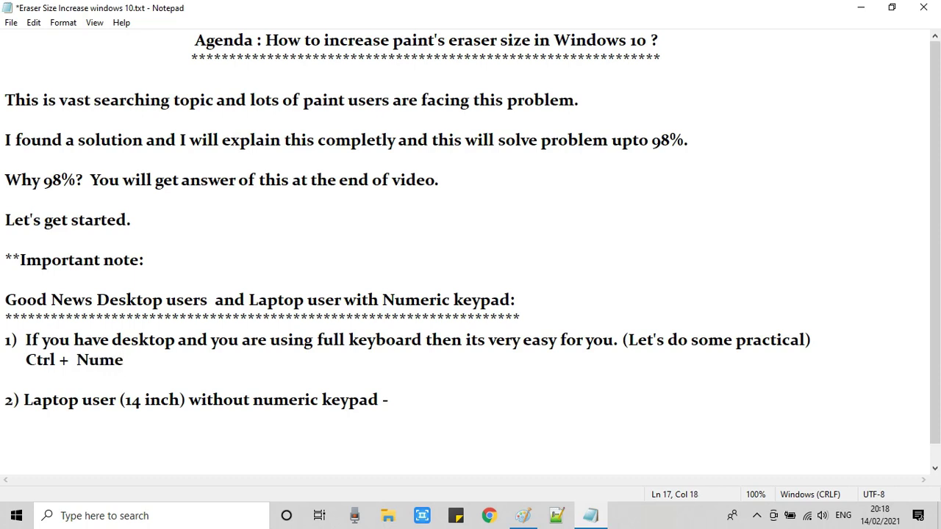
{"action": "type", "text": "ri"}
{"action": "key", "text": "BackSpace"}
{"action": "key", "text": "BackSpace"}
{"action": "type", "text": "keyboard + symbol"}
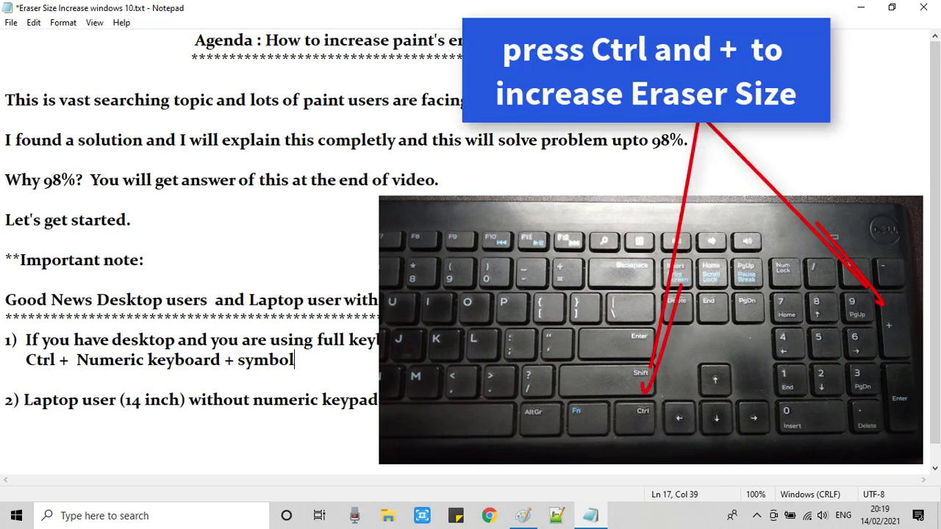
- Wrap 'Numeric keyboard + symbol' in brackets and fix the trailing typo
{"action": "left_click", "coordinate": [77, 360]}
{"action": "type", "text": "("}
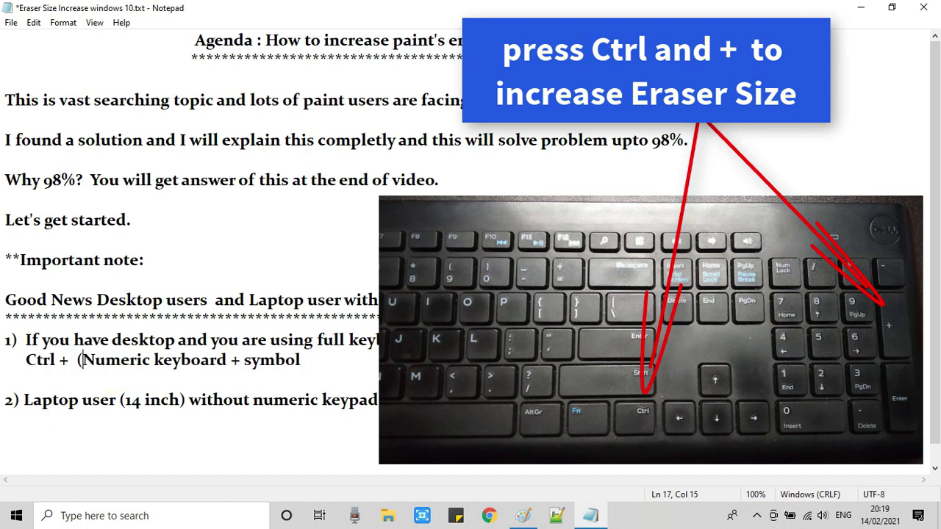
{"action": "left_click", "coordinate": [240, 362]}
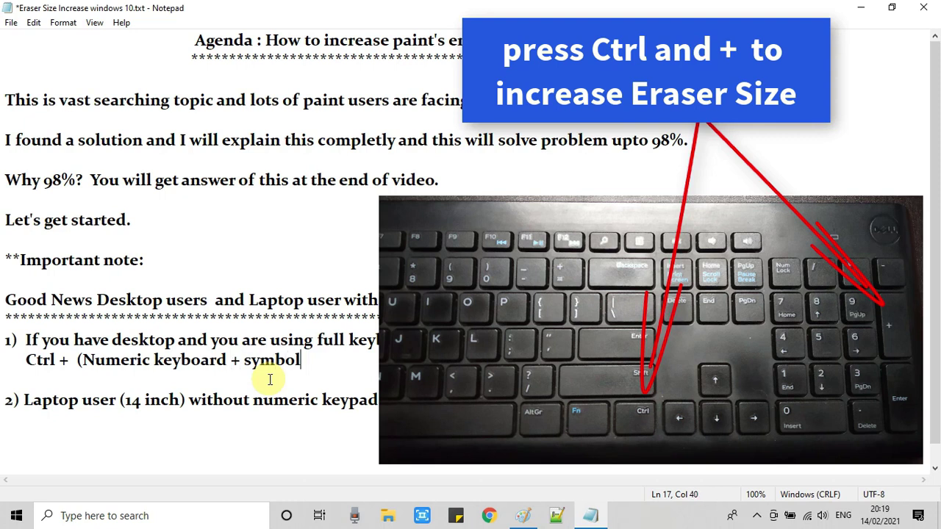
{"action": "type", "text": ")"}
{"action": "left_click_drag", "start_coordinate": [76, 360], "coordinate": [107, 360]}
{"action": "left_click", "coordinate": [285, 360]}
{"action": "type", "text": "l)"}
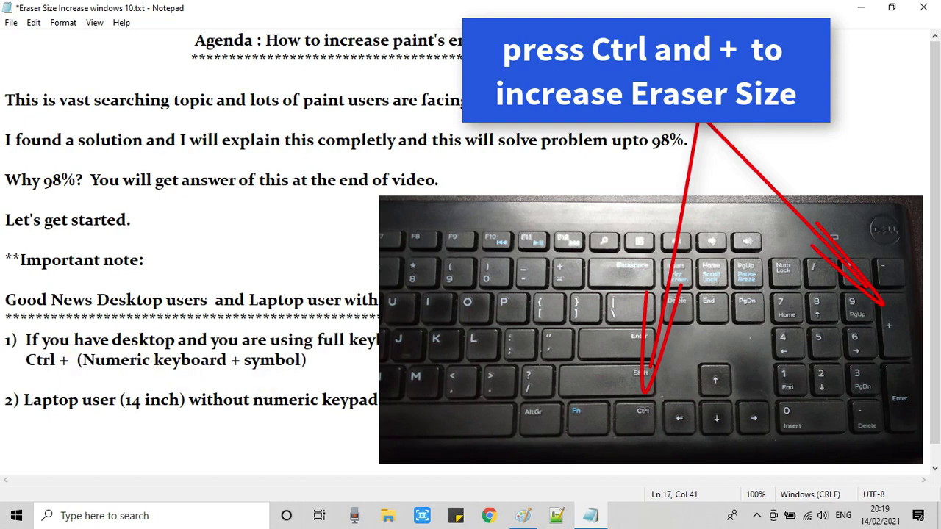
{"action": "left_click_drag", "start_coordinate": [77, 360], "coordinate": [309, 361]}
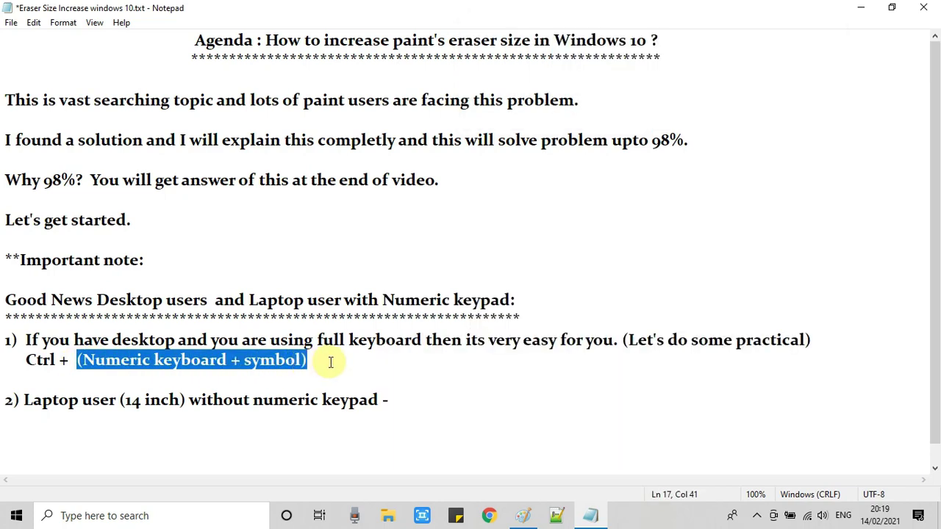
{"action": "left_click", "coordinate": [332, 362]}
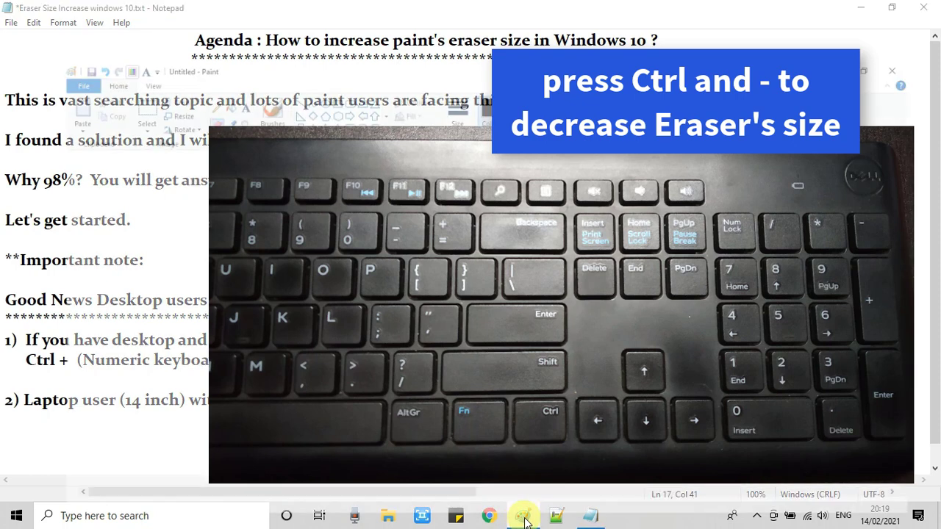
{"action": "left_click", "coordinate": [523, 515]}
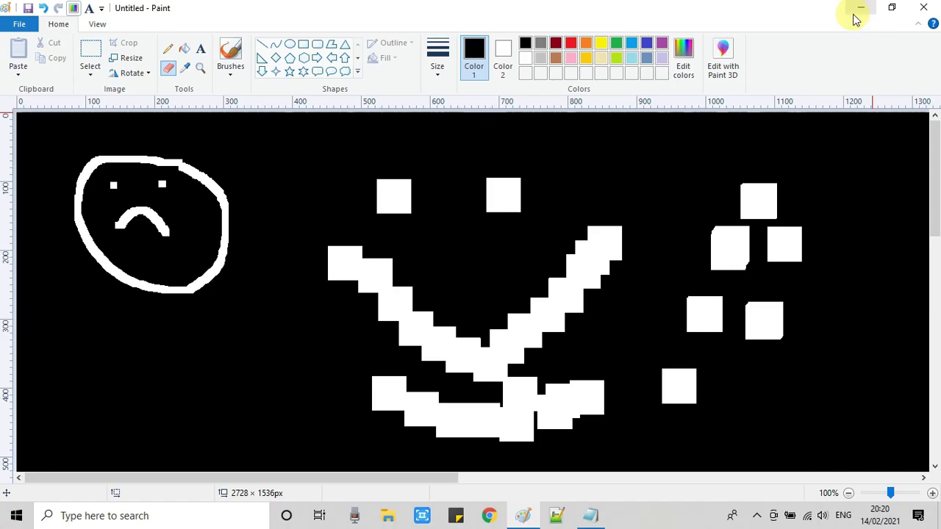
{"action": "left_click", "coordinate": [860, 7]}
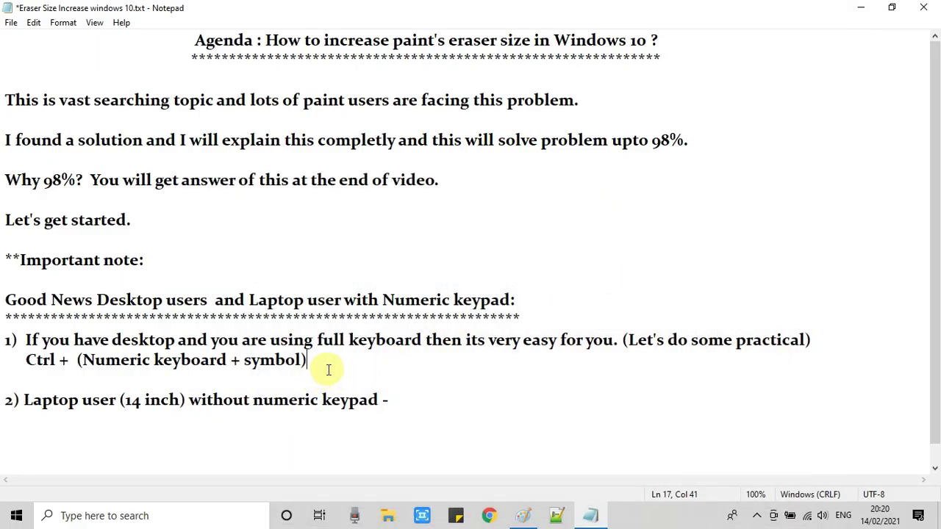
{"action": "left_click", "coordinate": [757, 515]}
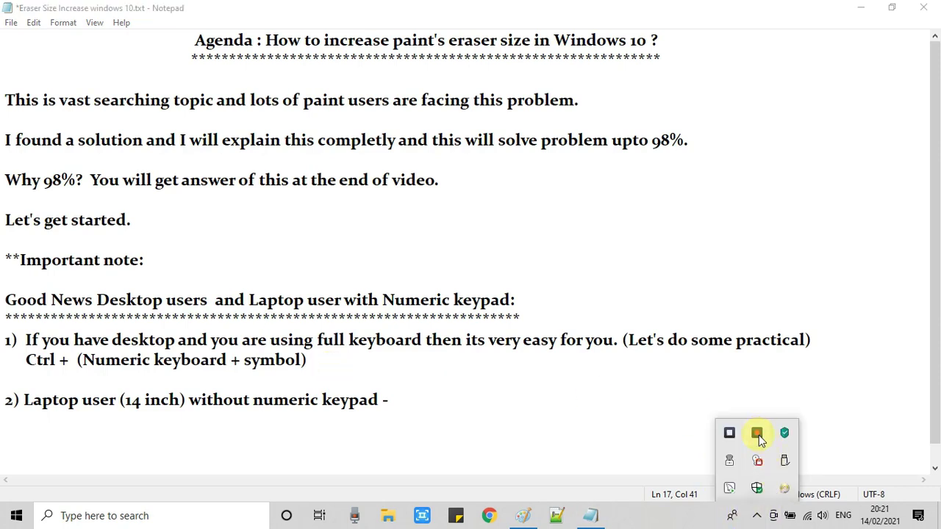
- Highlight 'Laptop' and 'without numeric keypad' in item 2's heading
{"action": "left_click", "coordinate": [680, 419]}
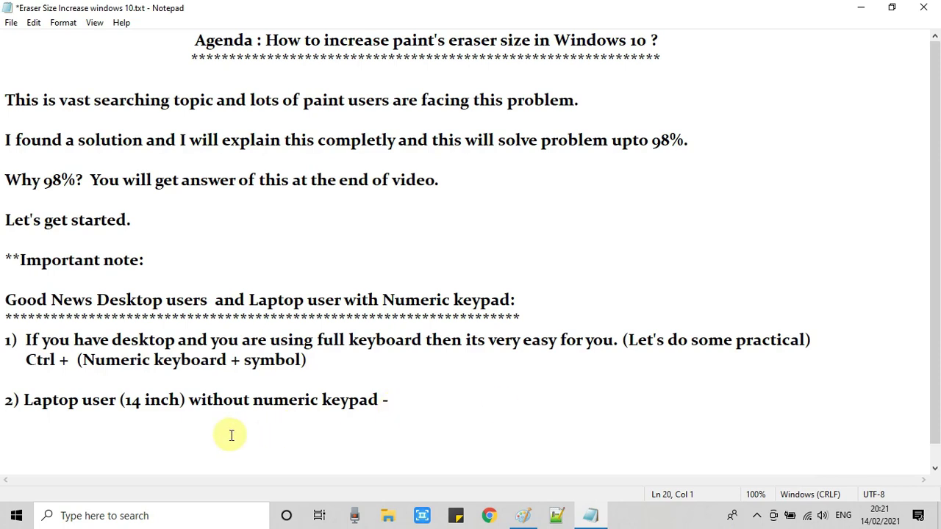
{"action": "left_click_drag", "start_coordinate": [25, 401], "coordinate": [180, 400]}
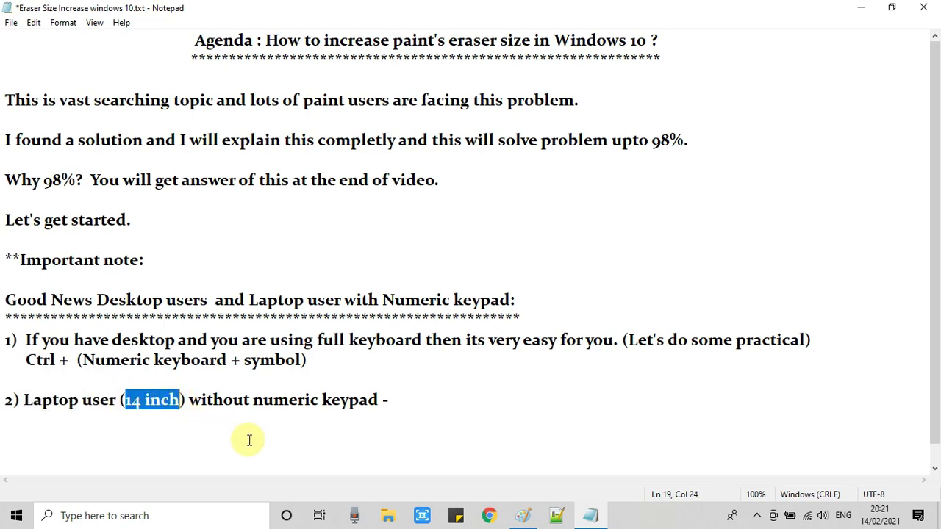
{"action": "left_click_drag", "start_coordinate": [190, 401], "coordinate": [384, 400]}
- Add a line under item 2: Ctrl + (+) key won't work, tried a lot, no luck
{"action": "left_click", "coordinate": [412, 400]}
{"action": "type", "text": "-"}
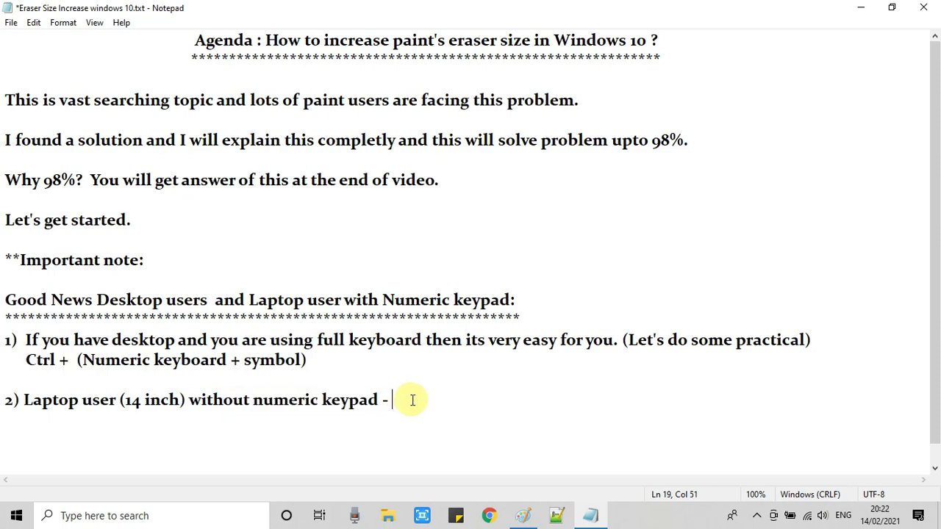
{"action": "key", "text": "Return"}
{"action": "type", "text": "Ctrl"}
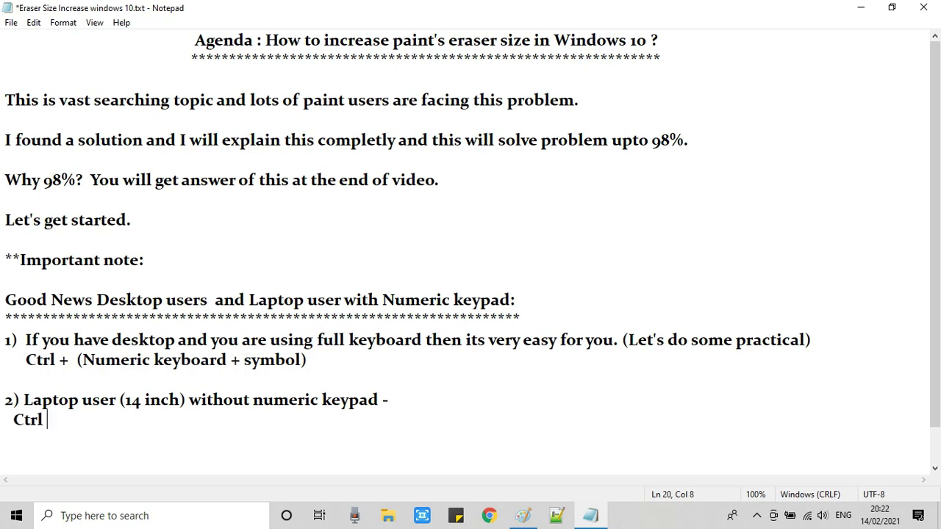
{"action": "type", "text": " lot of ti"}
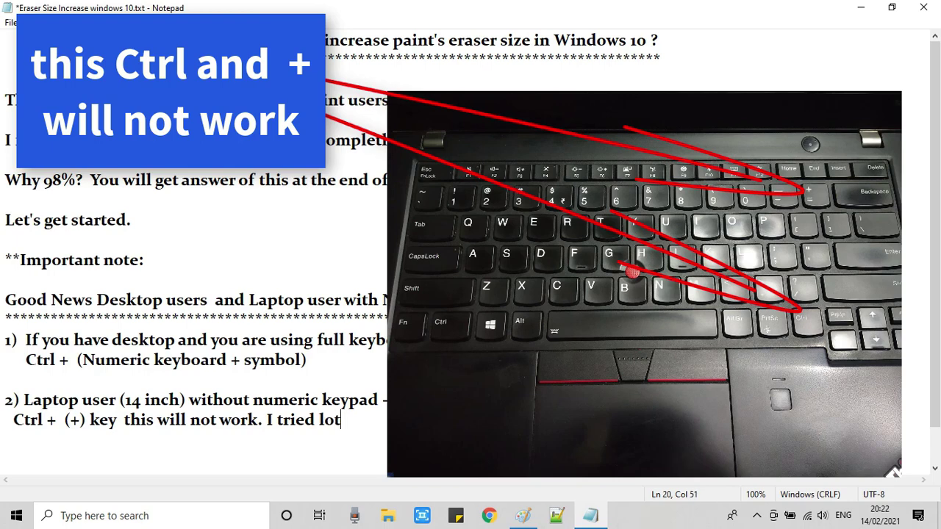
{"action": "type", "text": "me but no l"}
{"action": "type", "text": "uch"}
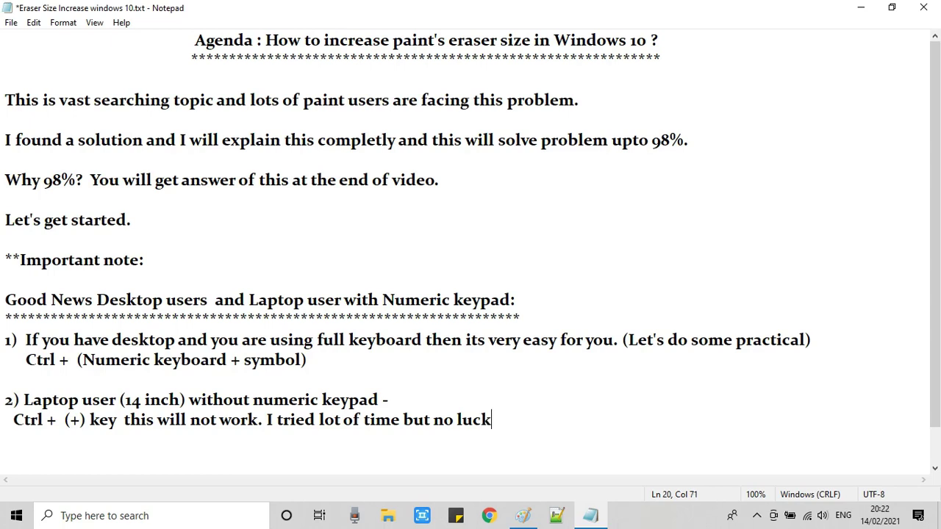
{"action": "key", "text": "Return"}
{"action": "key", "text": "Return"}
- Add the advice to attach a USB keyboard to increase the eraser size easily
{"action": "type", "text": "No"}
{"action": "key", "text": "BackSpace"}
{"action": "type", "text": "w"}
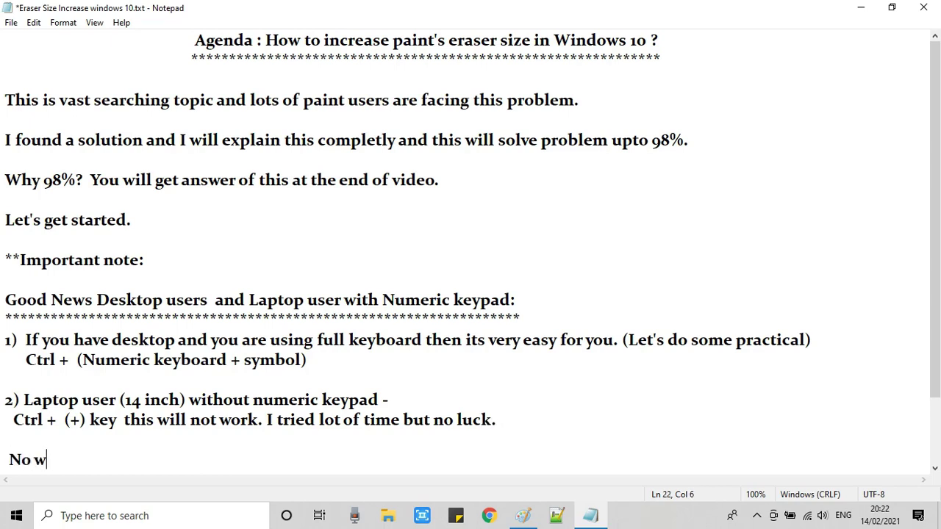
{"action": "key", "text": "BackSpace"}
{"action": "key", "text": "BackSpace"}
{"action": "type", "text": "w if you want to increase eraser size then attach a USB key board and do that easily."}
{"action": "key", "text": "Return"}
{"action": "key", "text": "Return"}
- Type 'There is some problem with paint so this is not accepting + symbol'
{"action": "type", "text": "There is so"}
{"action": "key", "text": "BackSpace"}
{"action": "type", "text": "ome problem with"}
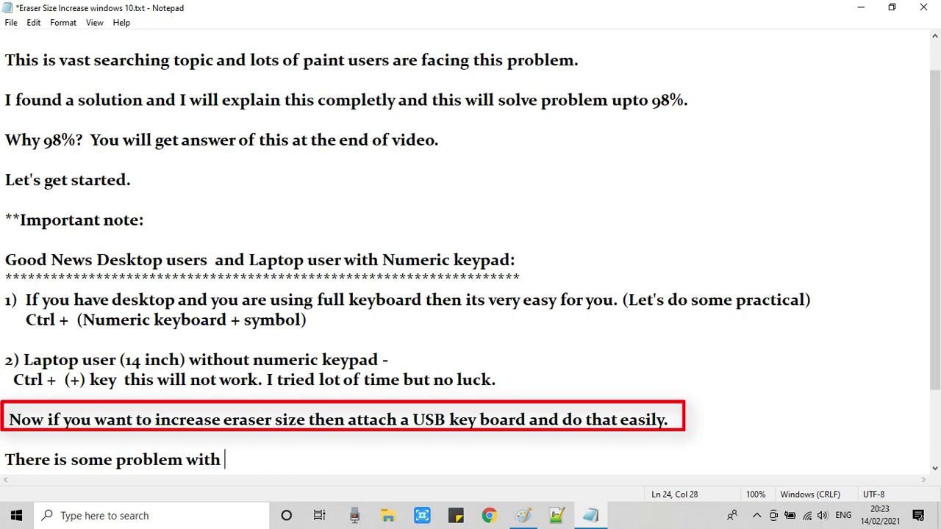
{"action": "type", "text": "paint"}
{"action": "left_click", "coordinate": [756, 518]}
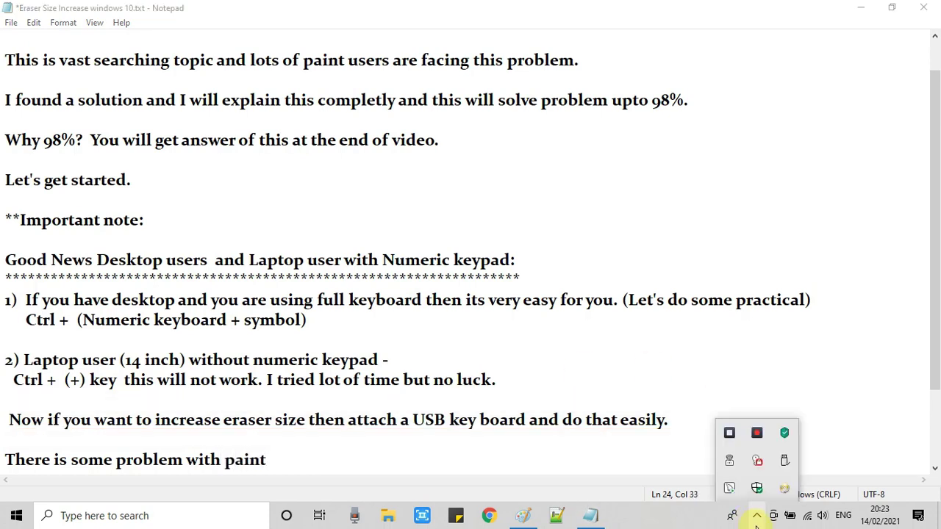
{"action": "left_click", "coordinate": [756, 519]}
{"action": "left_click", "coordinate": [294, 465]}
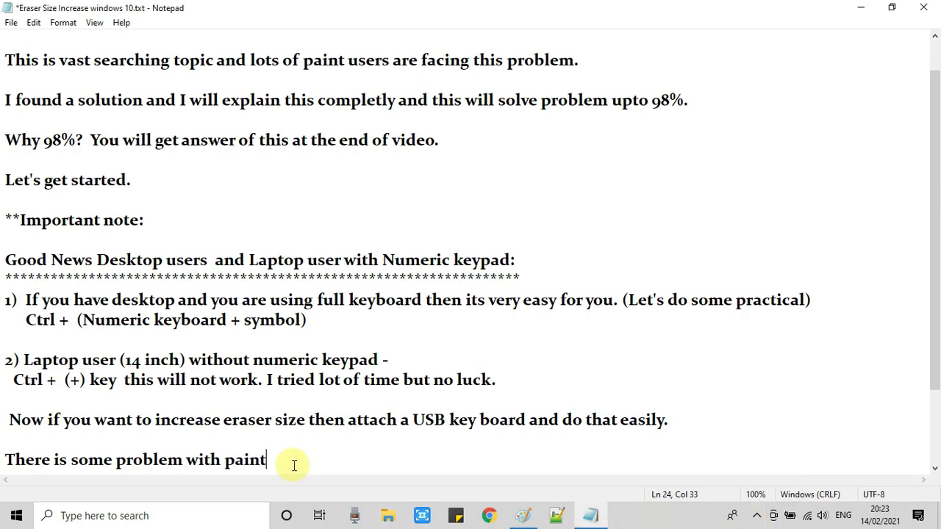
{"action": "type", "text": "so this"}
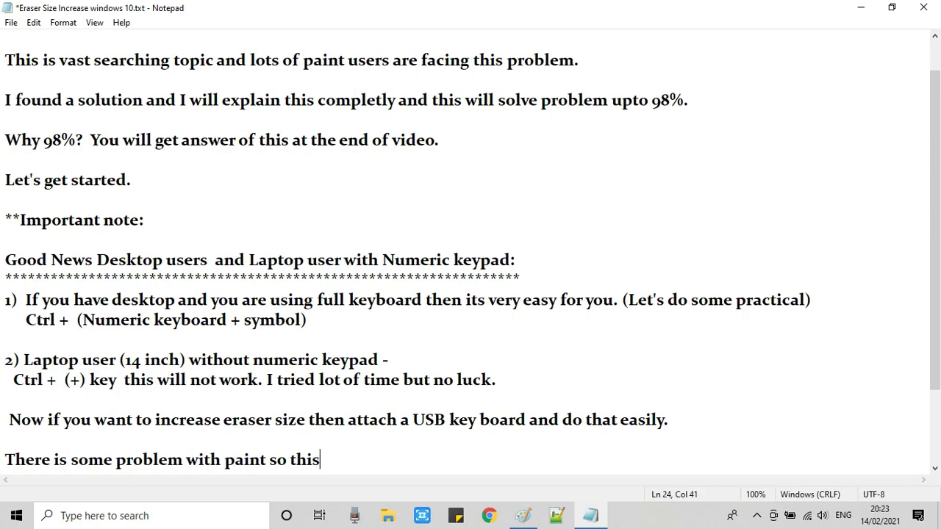
{"action": "type", "text": " is not accepting + symbol"}
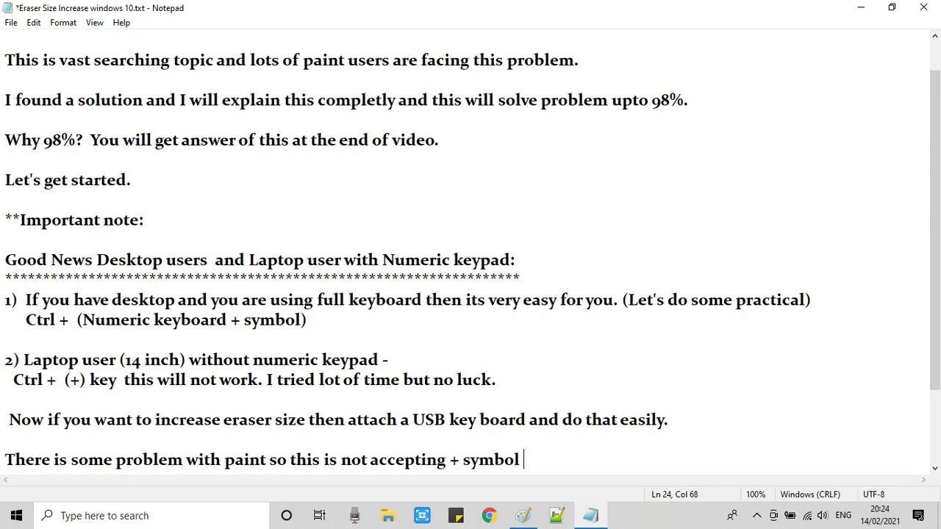